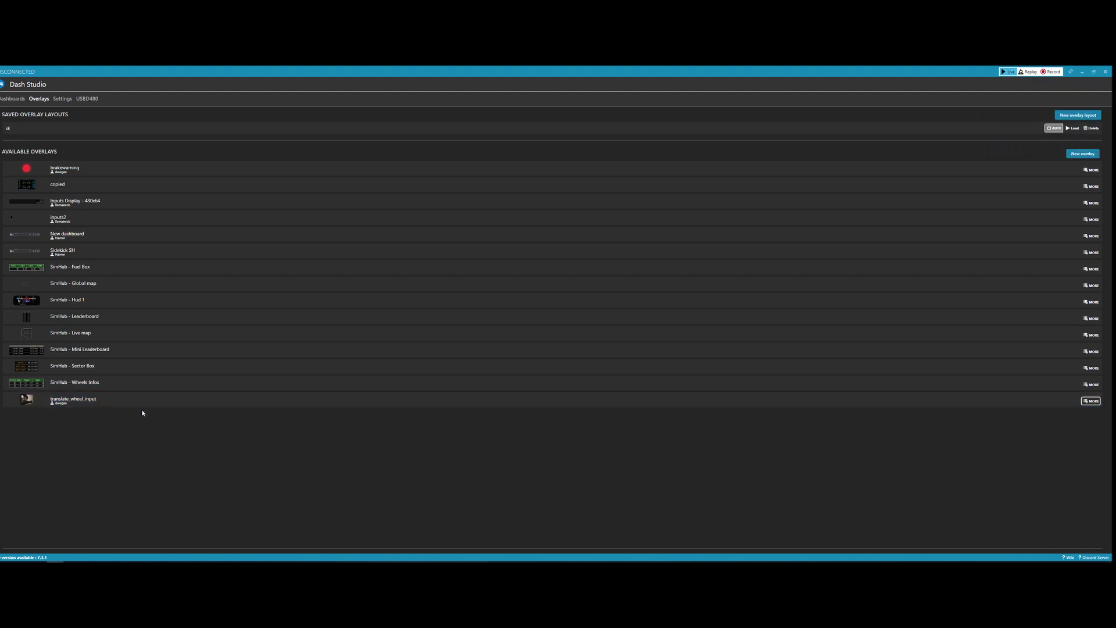
- Open the translate_wheel_input overlay for editing, shrink the editor window and select the roscoeanim image
click(1090, 400)
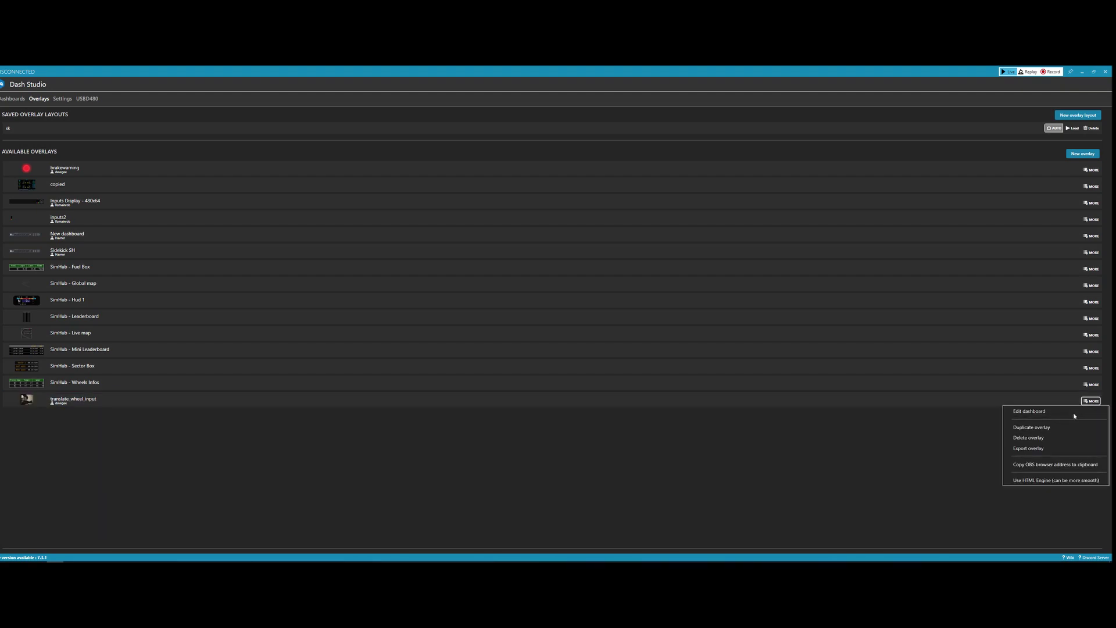
click(1075, 412)
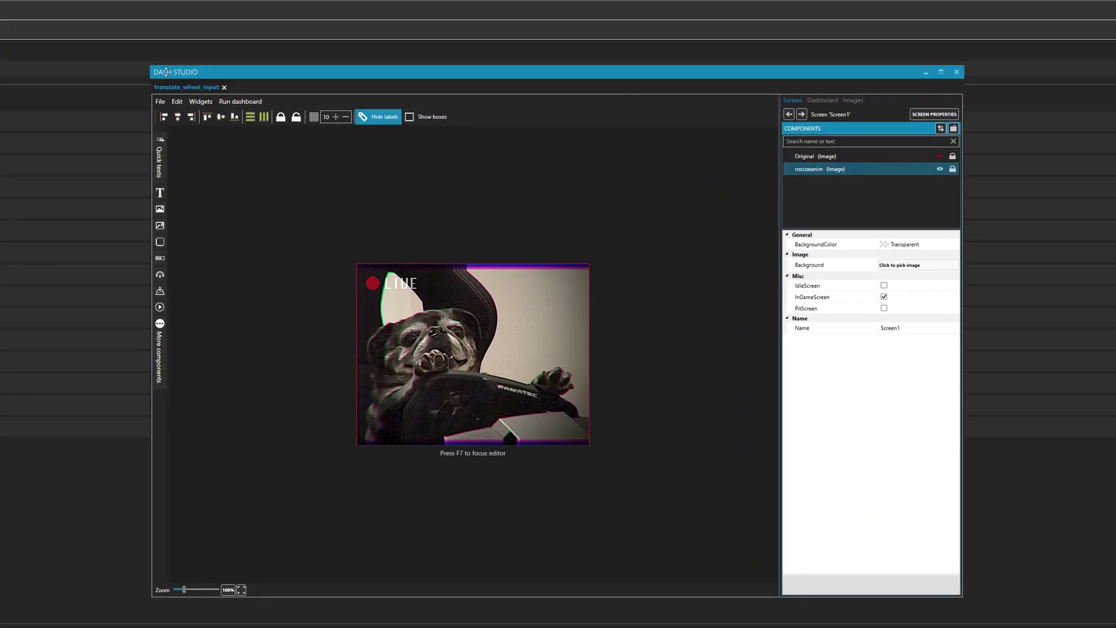
drag(152, 70, 231, 112)
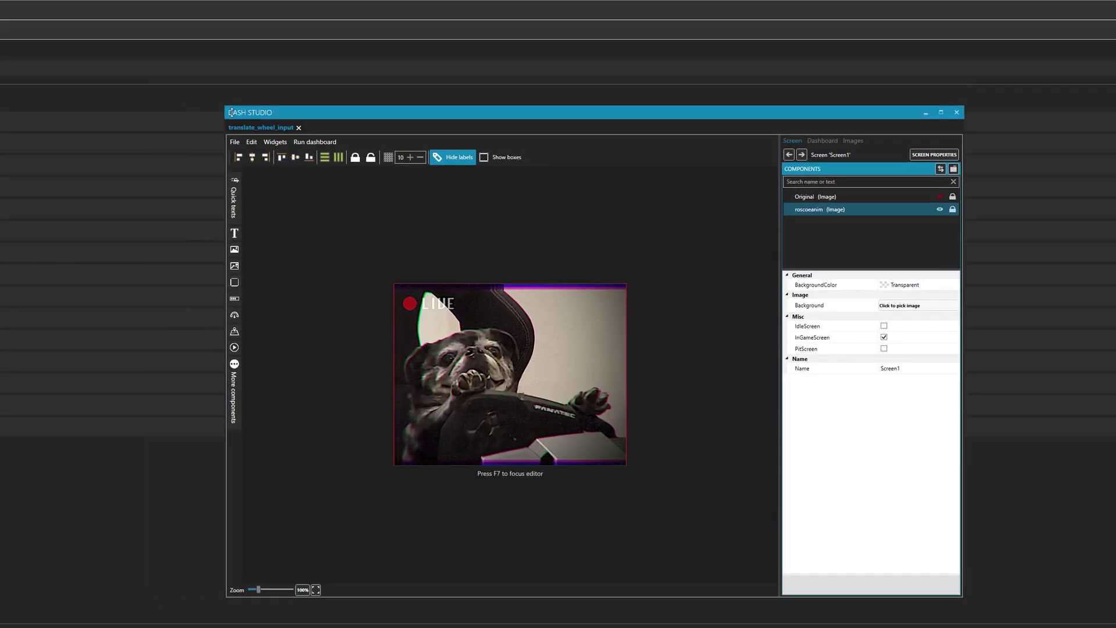
click(576, 367)
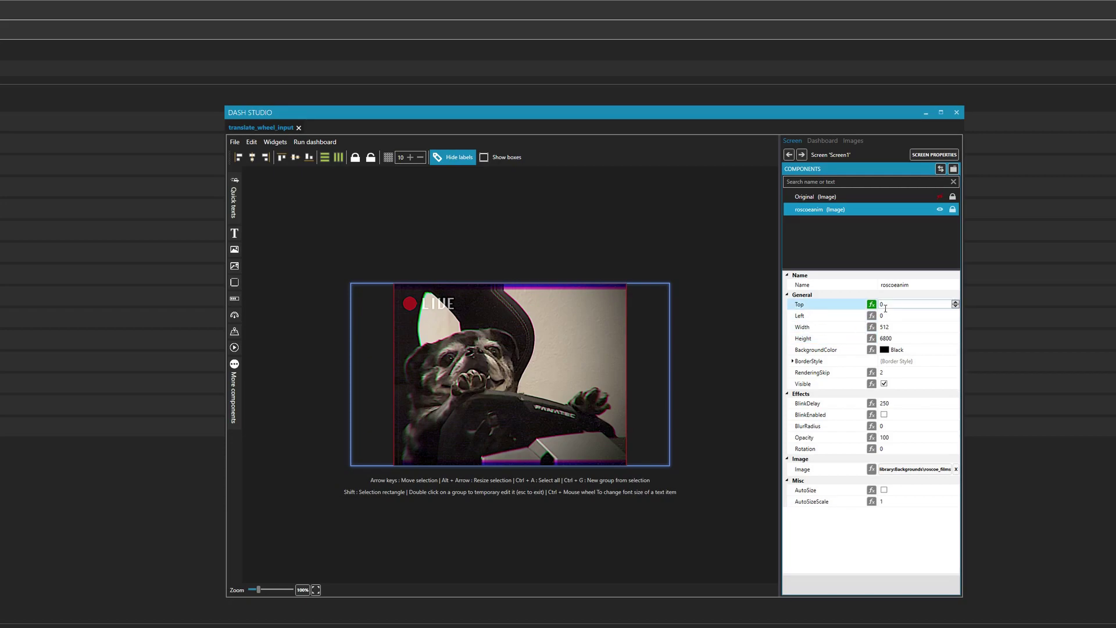
- Check the film strip files in the common library's Backgrounds folder for the roscoeanim image and confirm the picker
click(934, 470)
drag(726, 372, 733, 437)
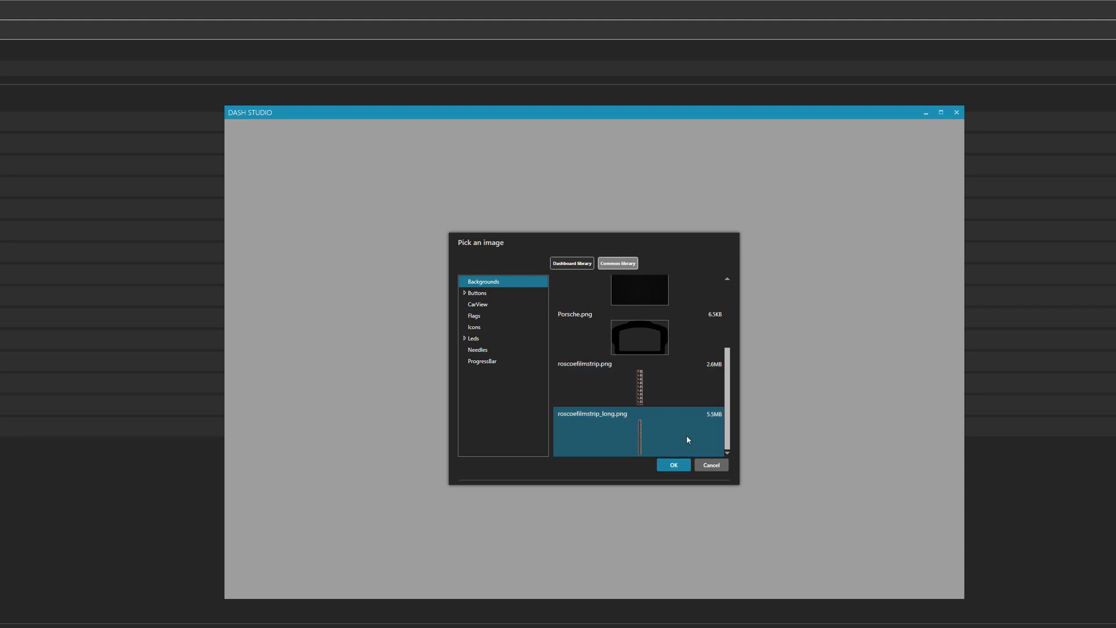
click(673, 464)
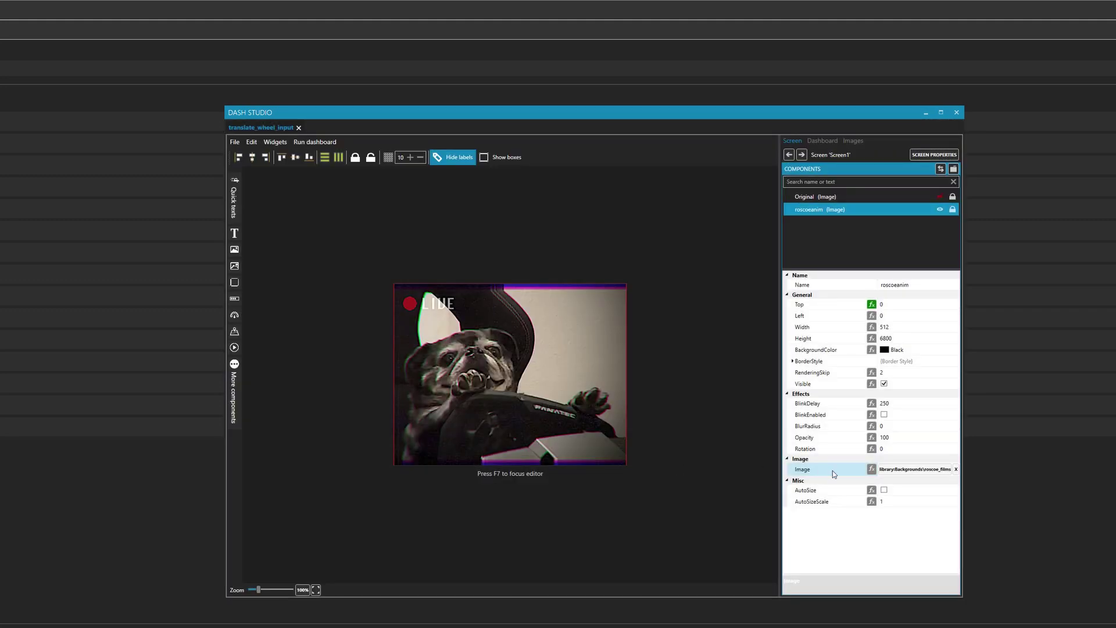
- Shift the roscoeanim film strip upward on the canvas to preview its frames, and undo all the moves
click(597, 398)
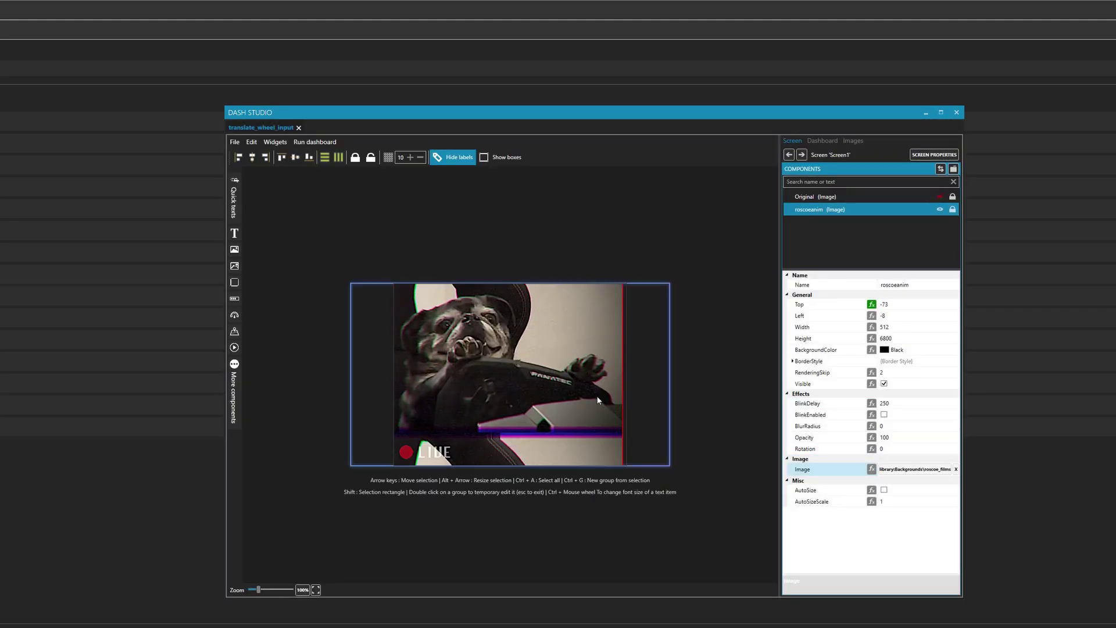
drag(597, 311, 598, 184)
drag(596, 393, 588, 235)
drag(584, 420, 561, 317)
key(ctrl+z)
key(ctrl+z)
key(ctrl+z)
key(ctrl+z)
key(ctrl+z)
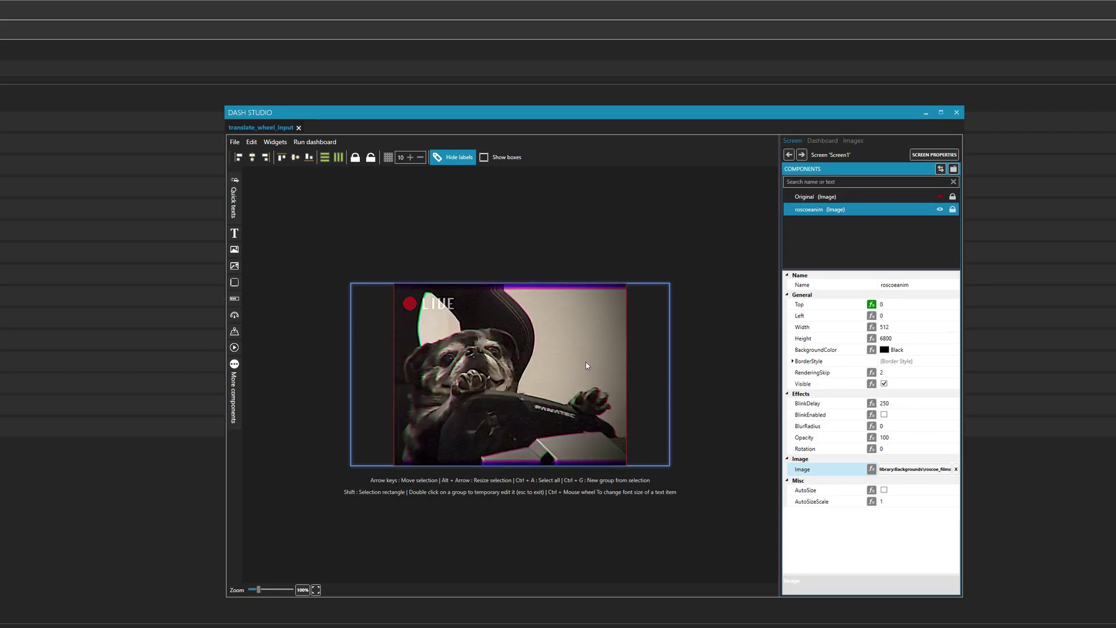
- Open the roscoeanim image's Top binding and examine the imageheight and inputangle variable definitions
click(871, 304)
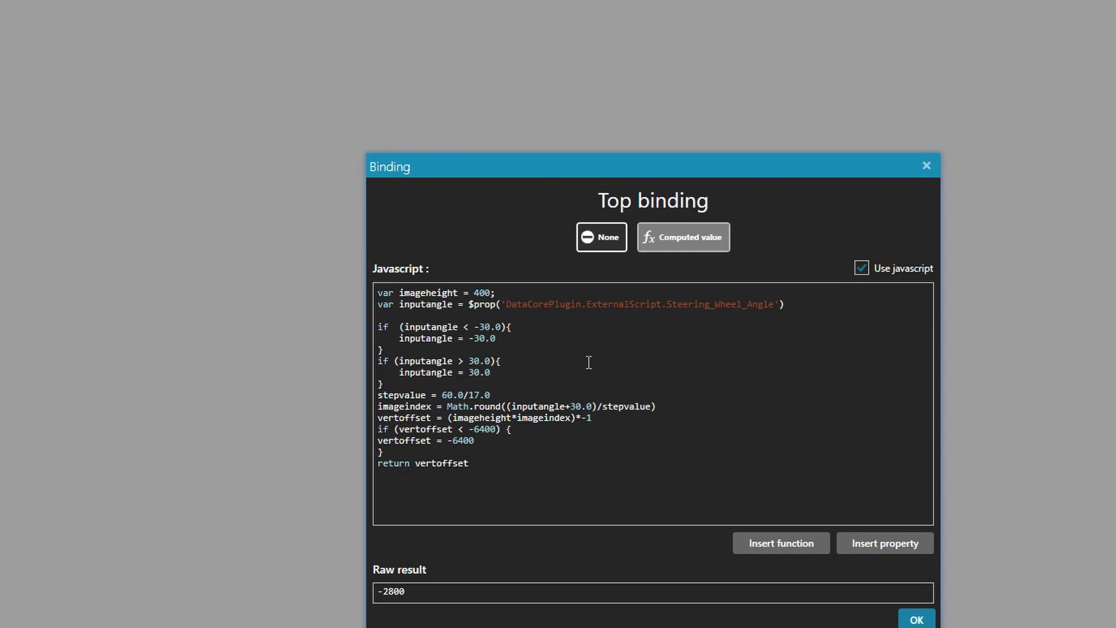
drag(377, 293, 513, 286)
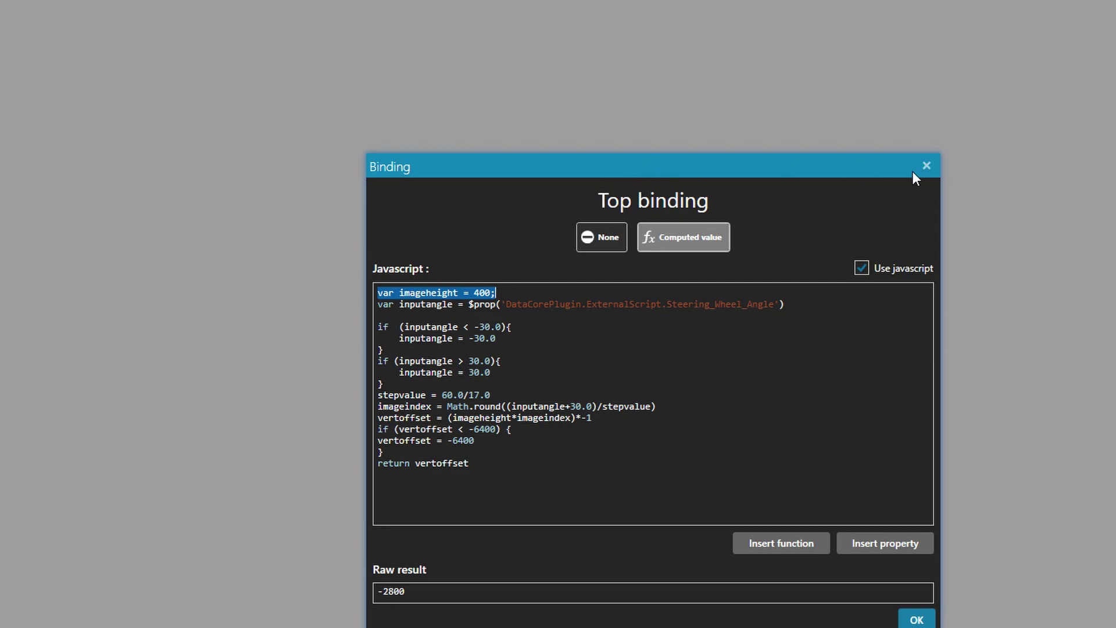
click(588, 381)
drag(502, 309, 561, 311)
click(493, 311)
mouse_move(464, 306)
mouse_down()
mouse_move(809, 314)
mouse_move(477, 315)
mouse_up()
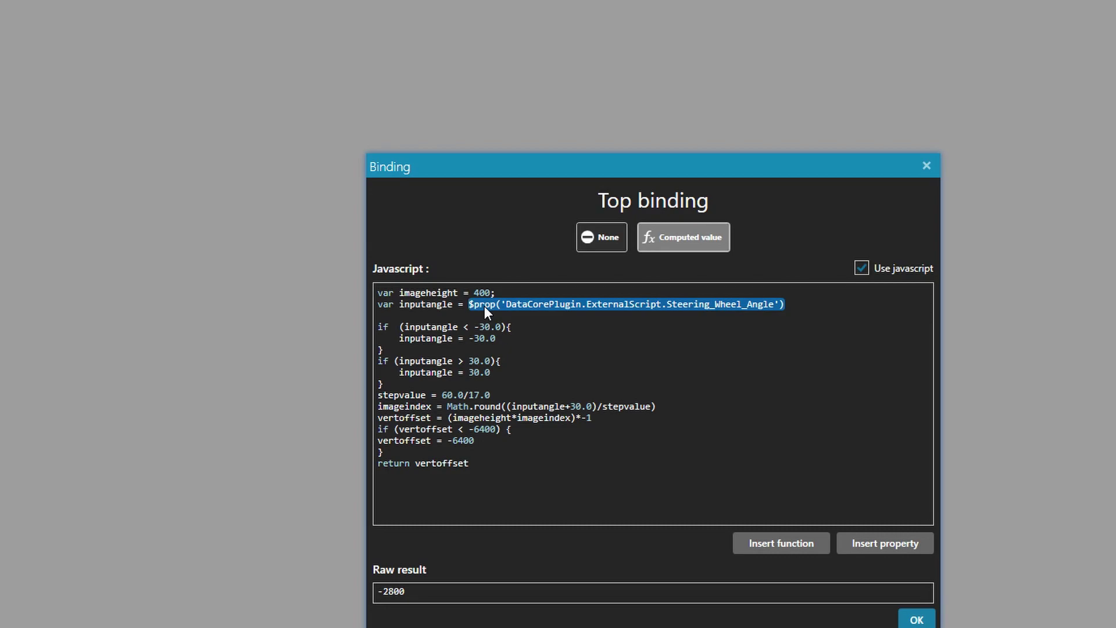
click(475, 293)
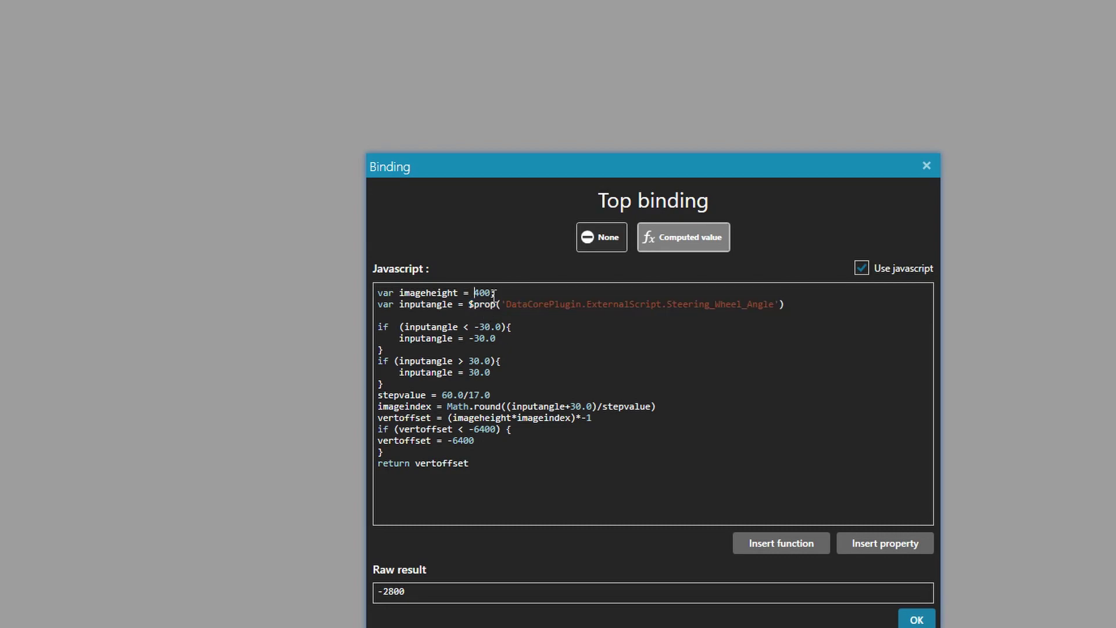
key(shift+End)
- Examine the two if blocks that limit inputangle to between -30.0 and 30.0
click(419, 392)
drag(377, 327, 388, 353)
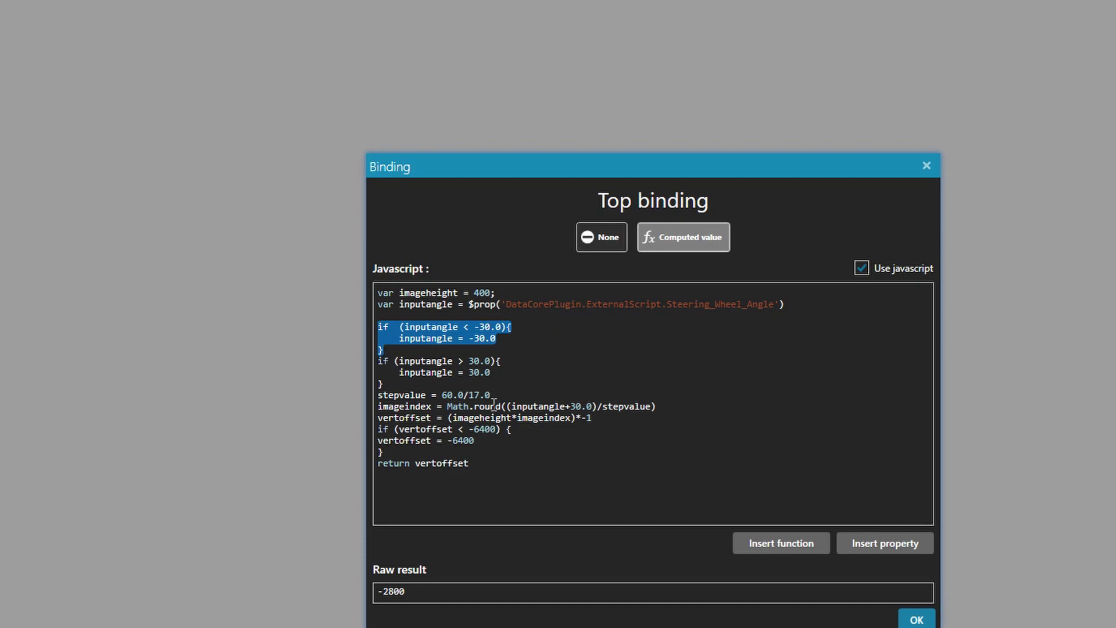
drag(443, 396, 480, 372)
drag(473, 327, 489, 327)
drag(469, 372, 385, 332)
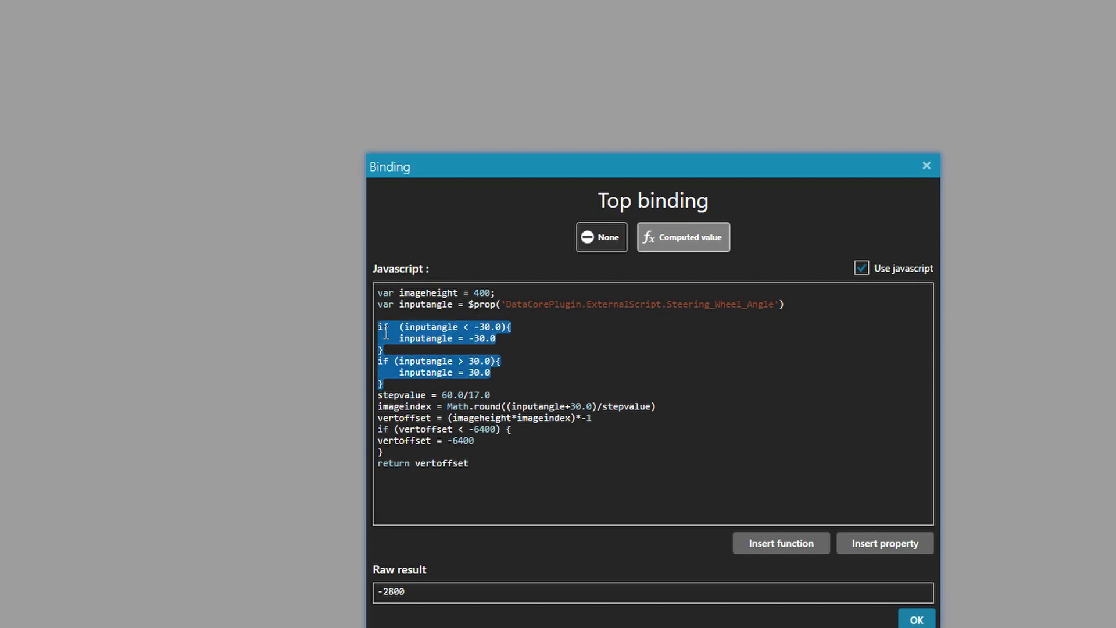
- Examine the stepvalue division of 60.0 by 17.0 and the imageindex variable below it
triple_click(425, 397)
drag(443, 397, 515, 400)
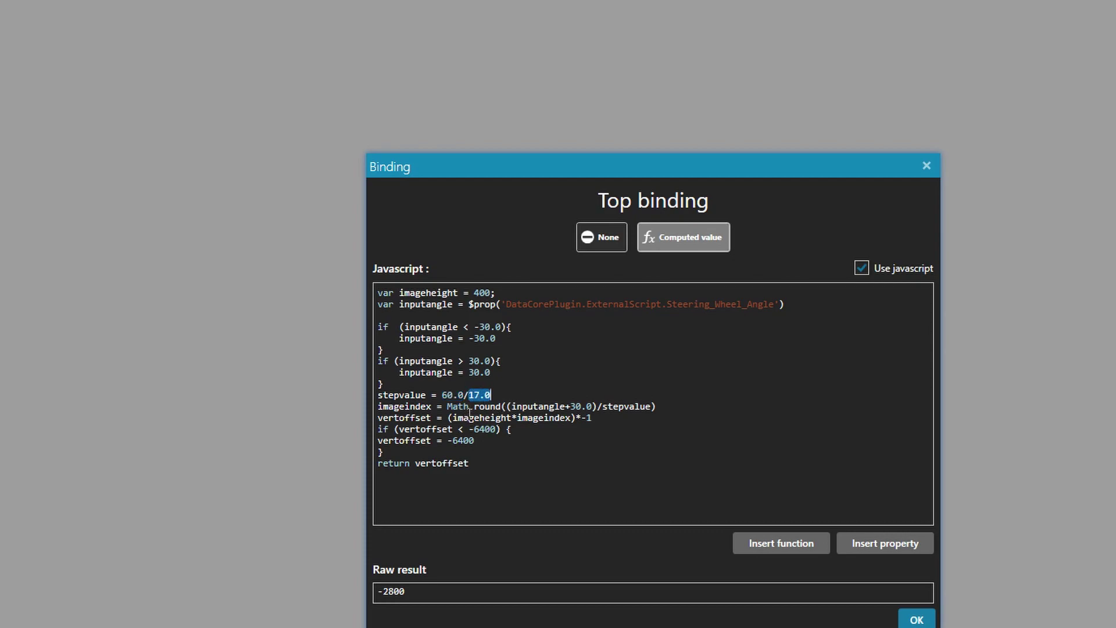
double_click(420, 408)
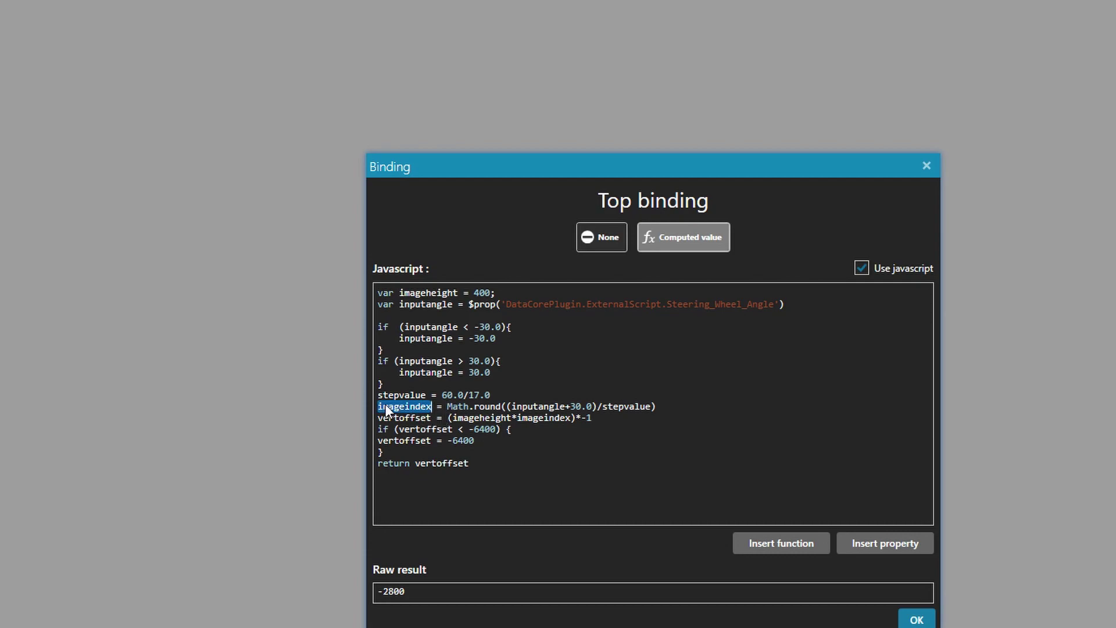
- Close the Top binding, move the film strip up to a Top of about -724, and undo the move
click(927, 166)
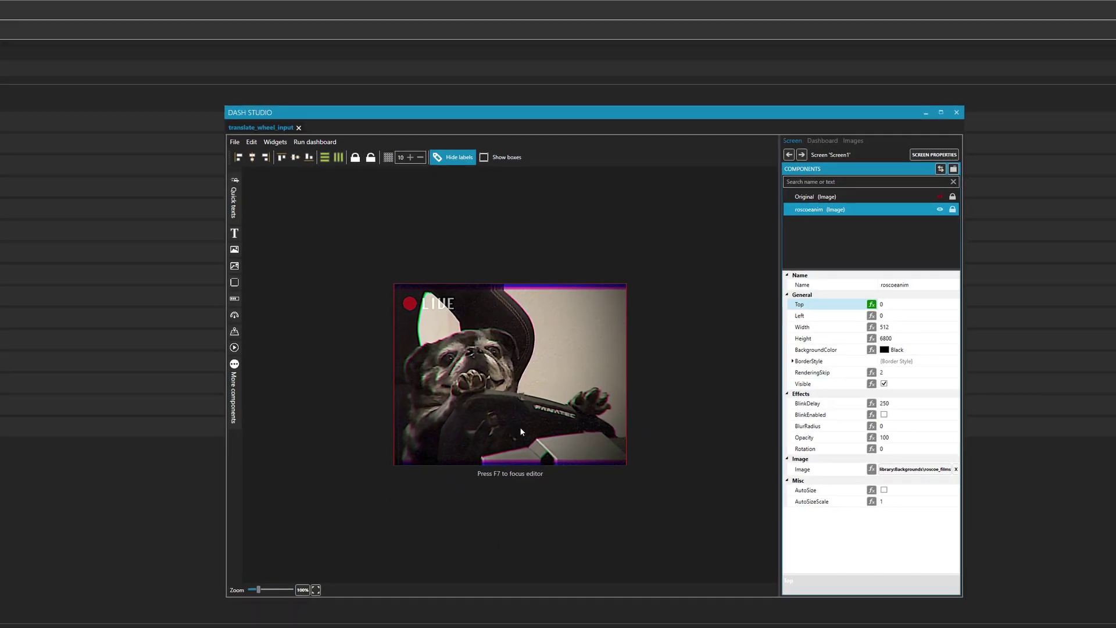
drag(520, 431, 536, 132)
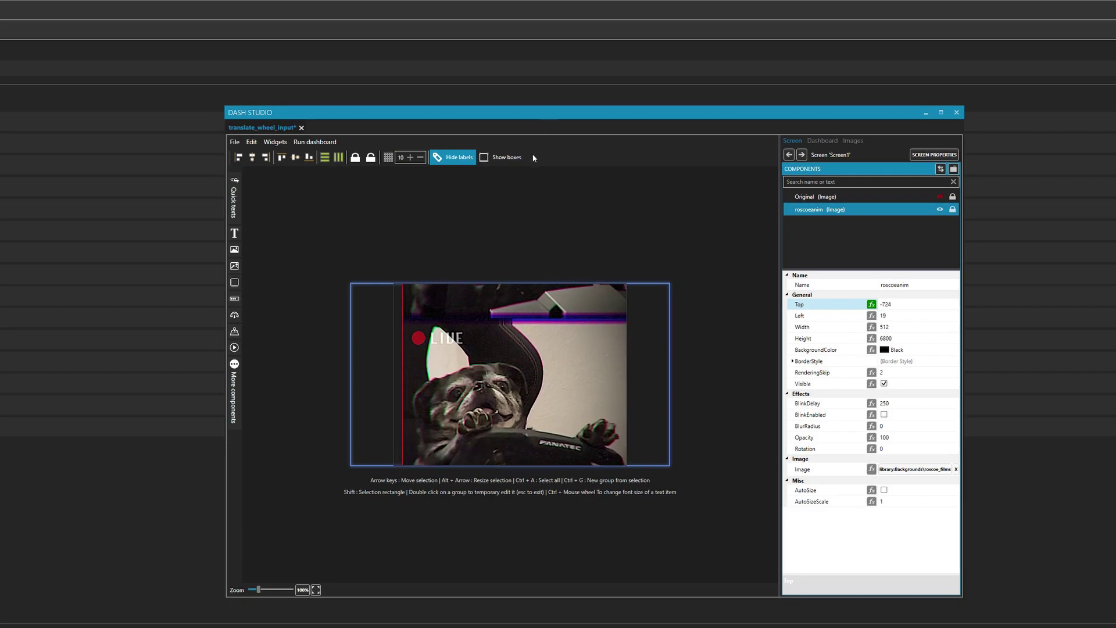
key(ctrl+z)
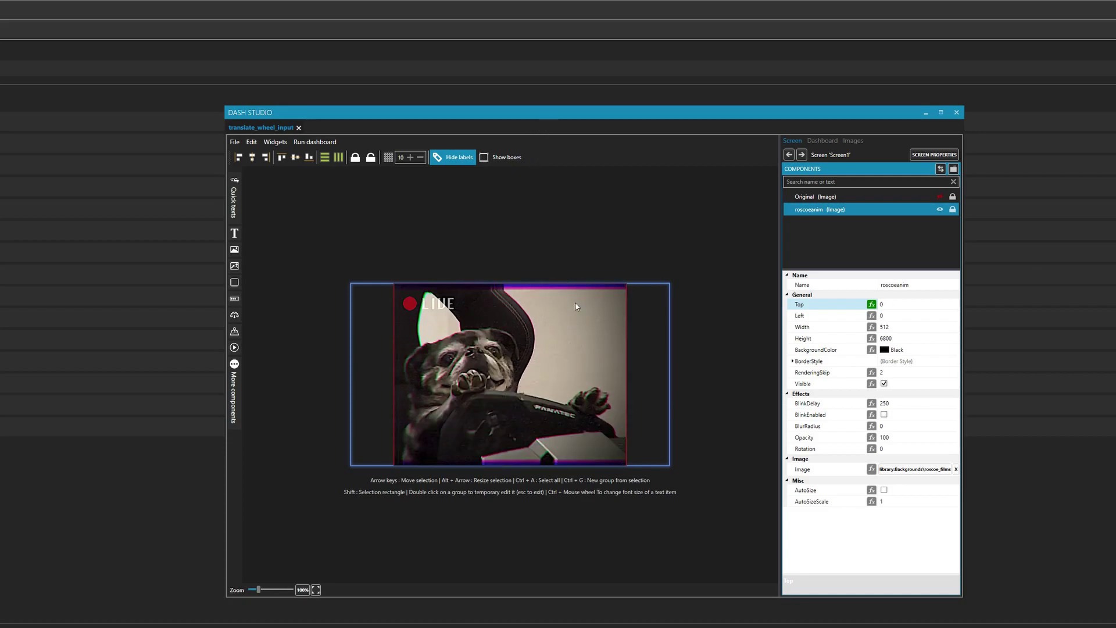
- Reopen the Top binding and examine how vertoffset is calculated from imageheight and imageindex
click(871, 304)
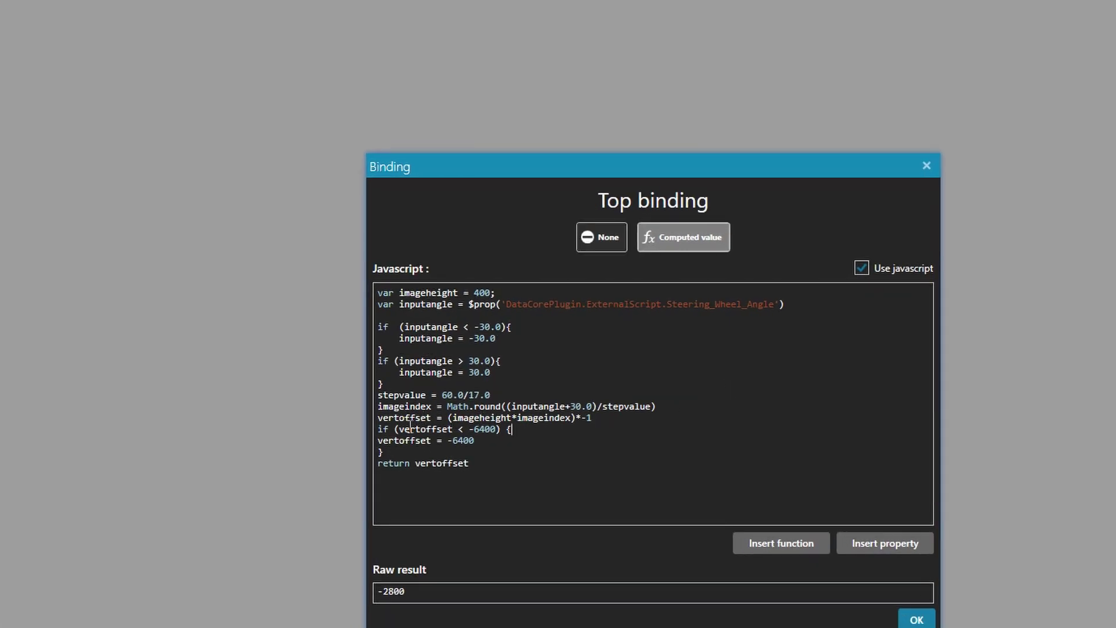
triple_click(437, 411)
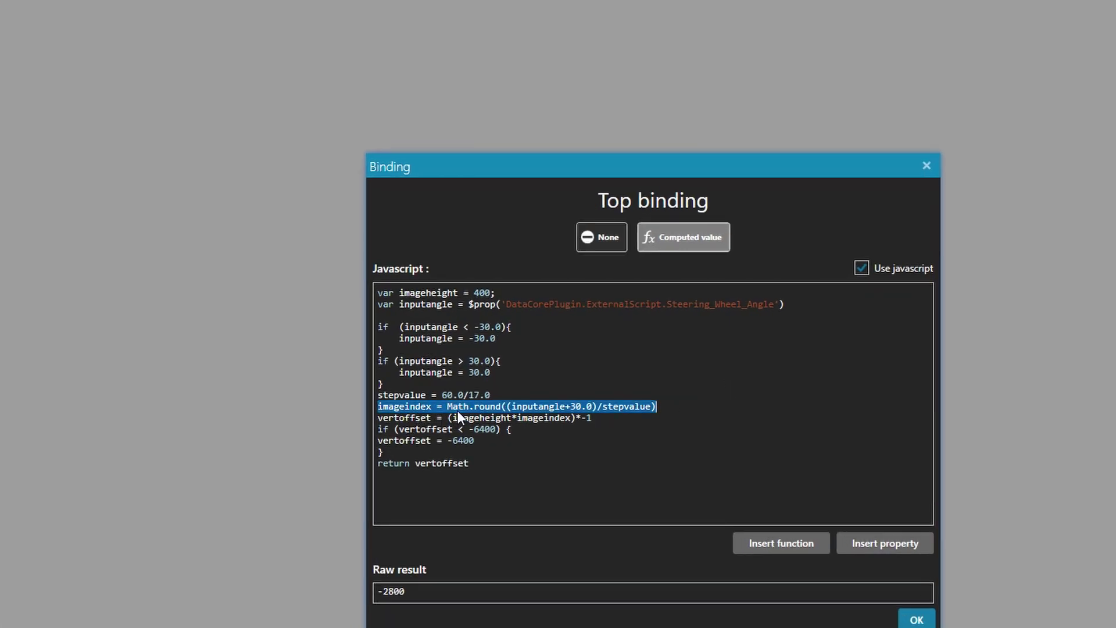
triple_click(416, 417)
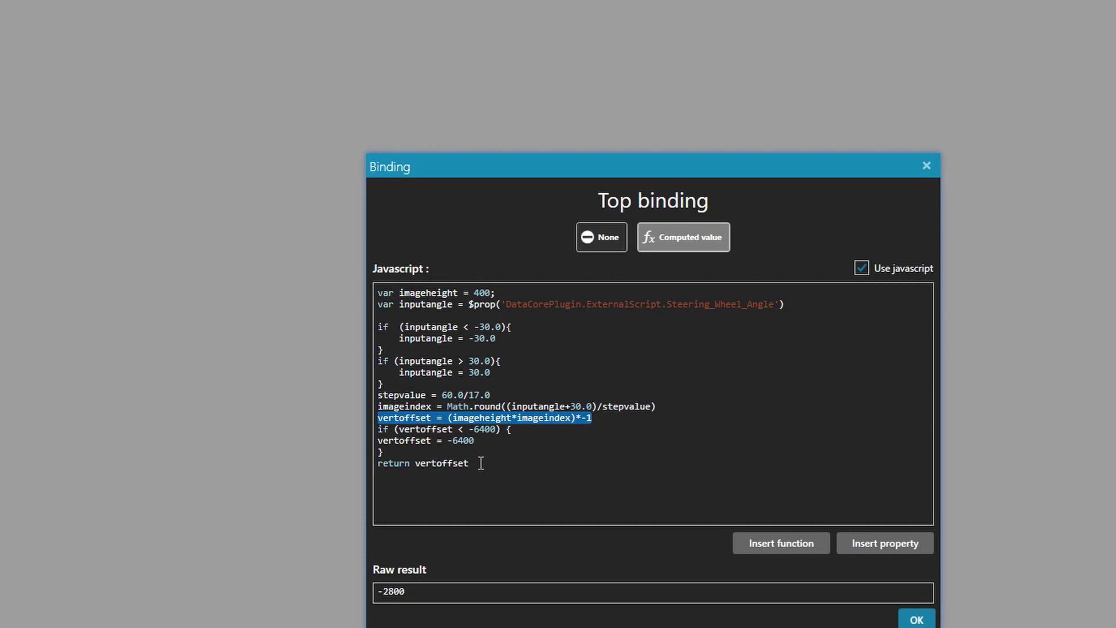
click(468, 295)
double_click(424, 292)
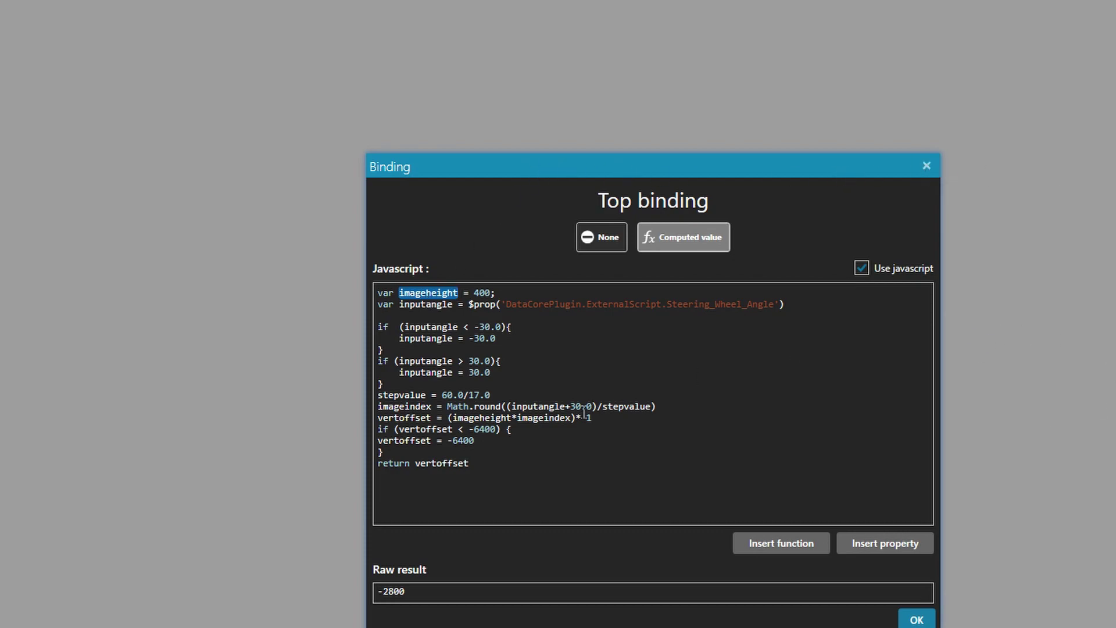
click(426, 412)
double_click(422, 419)
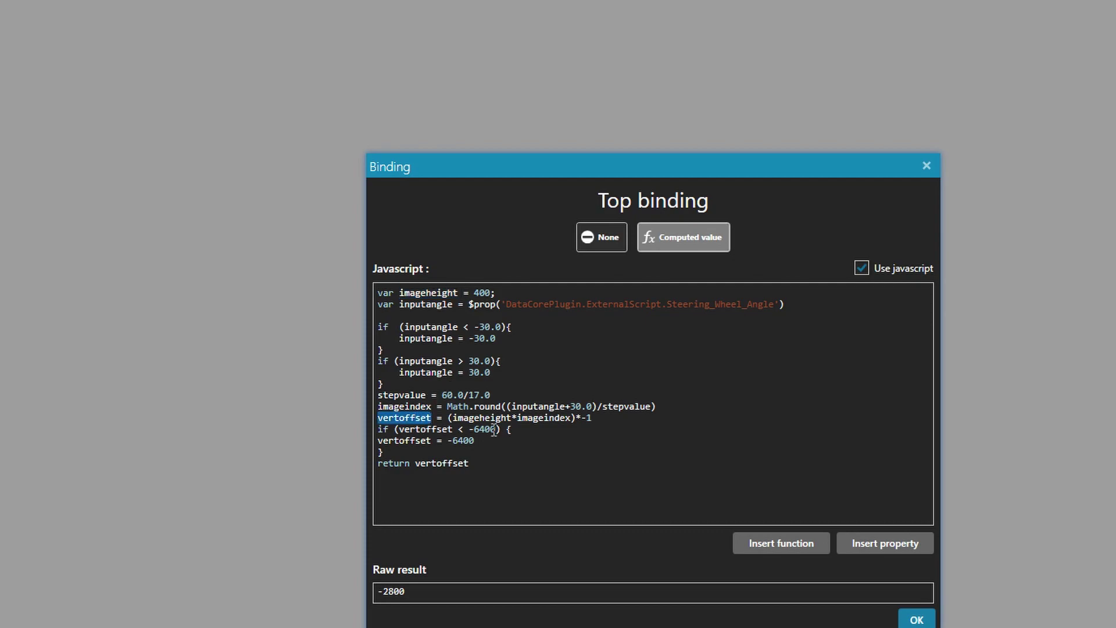
double_click(480, 418)
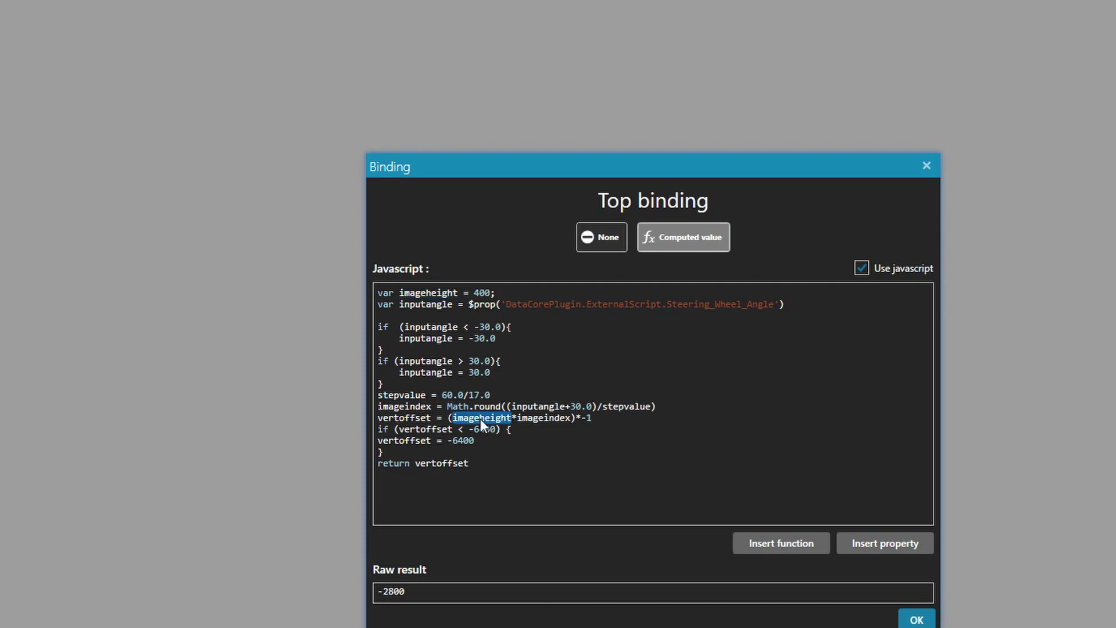
double_click(556, 418)
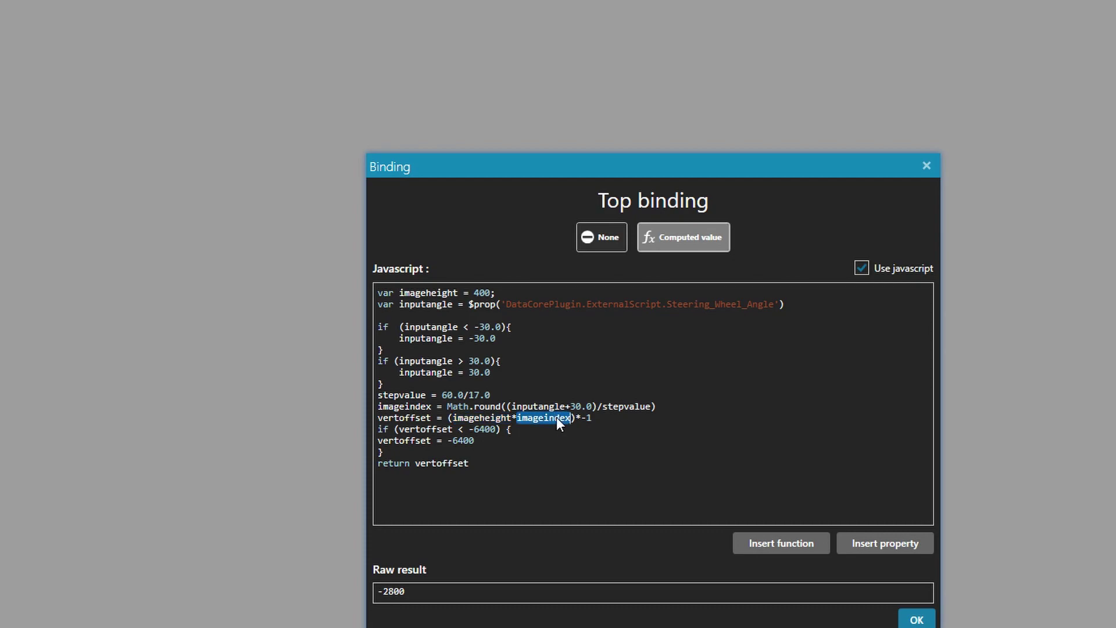
- Examine how stepvalue is used in the rounded Math.round expression that gives imageindex
double_click(405, 397)
click(443, 410)
drag(443, 407, 577, 421)
click(666, 409)
- Examine the if block that limits vertoffset to -6400 and the return statement of the script
click(530, 434)
drag(408, 455, 351, 441)
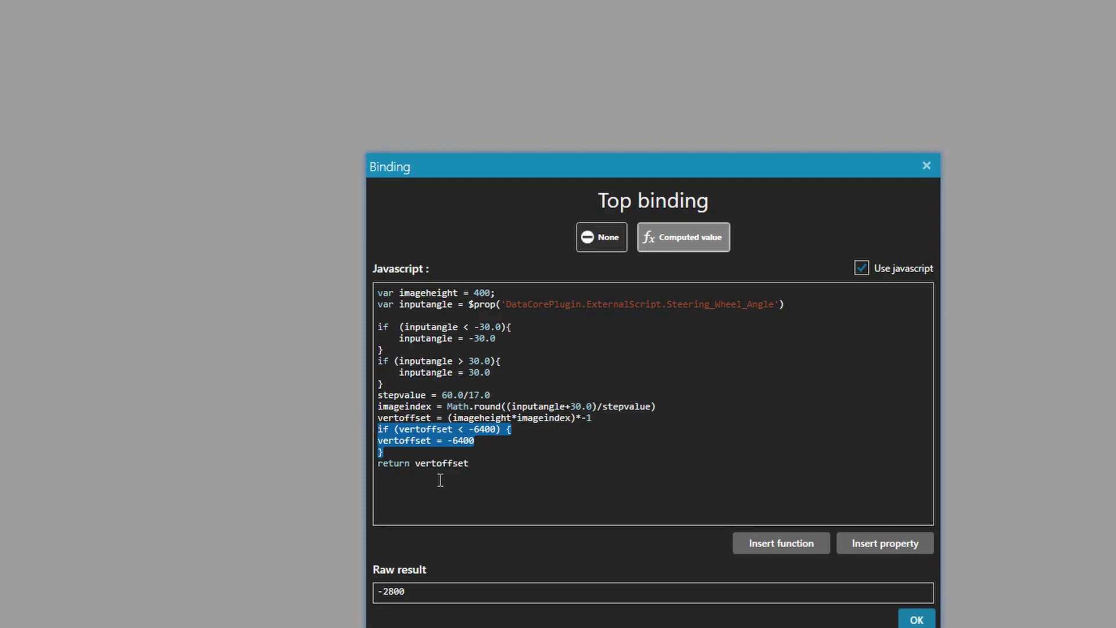
click(509, 476)
drag(463, 468, 378, 475)
double_click(405, 440)
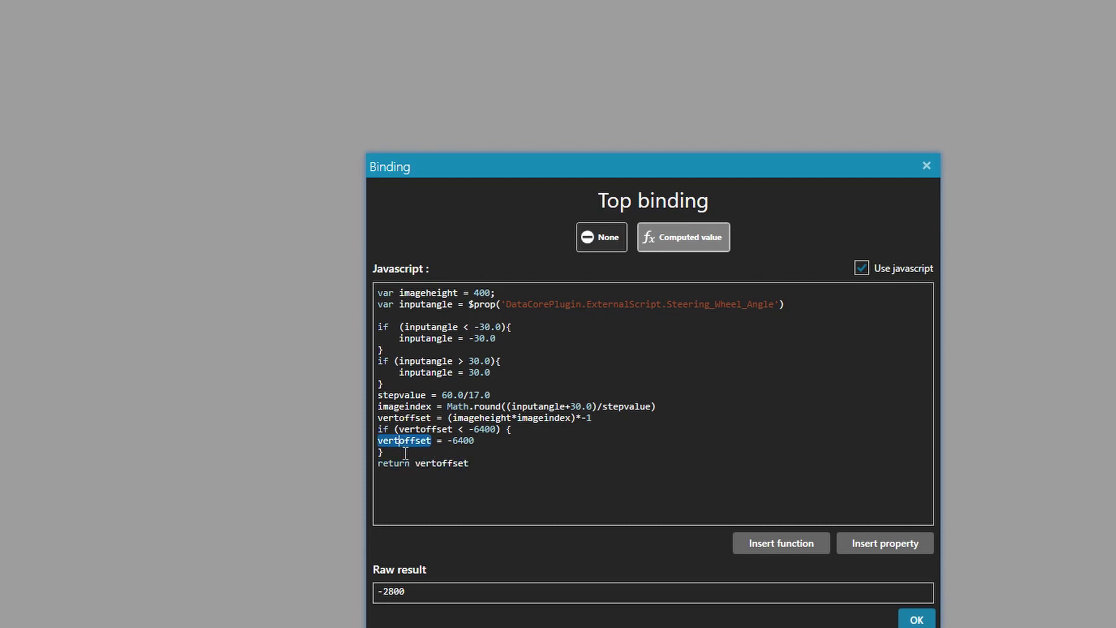
- Review the vertoffset line and its (imageheight*imageindex)*-1 expression
triple_click(440, 419)
click(437, 420)
double_click(430, 418)
drag(447, 417, 644, 420)
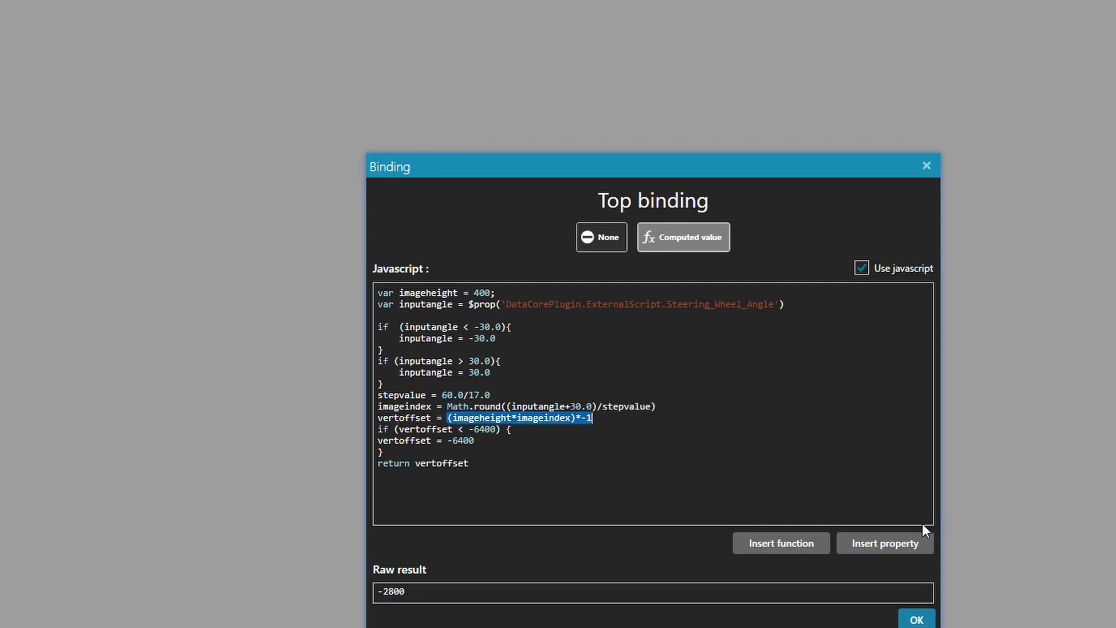
- Confirm the Top binding, move the film strip up about one frame to a Top of about -408, and undo the move
click(924, 612)
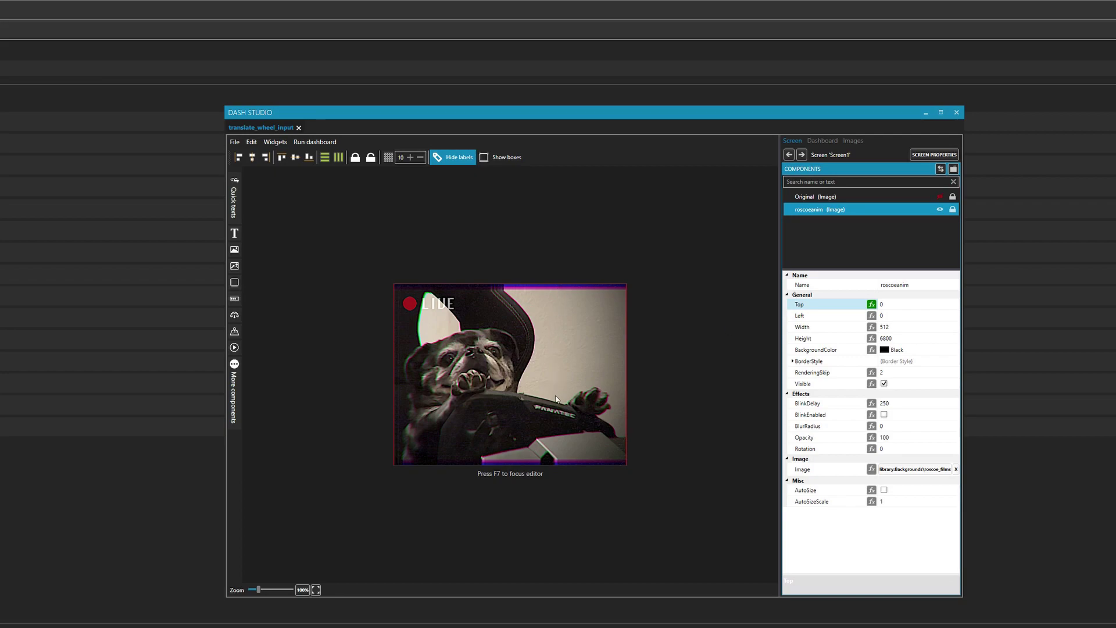
drag(564, 440, 566, 259)
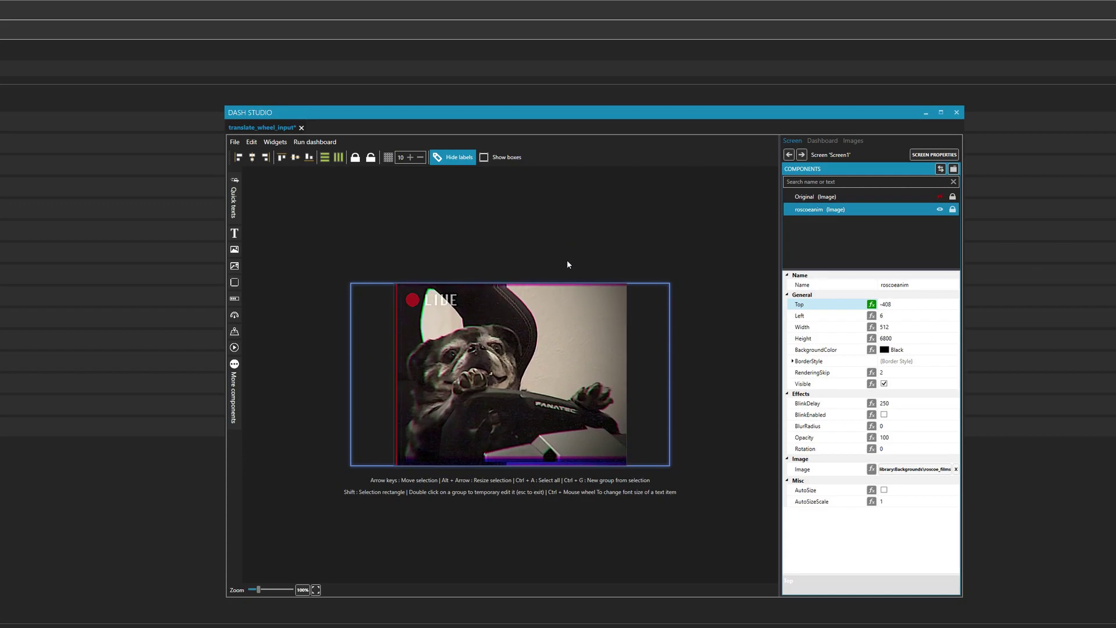
key(ctrl+z)
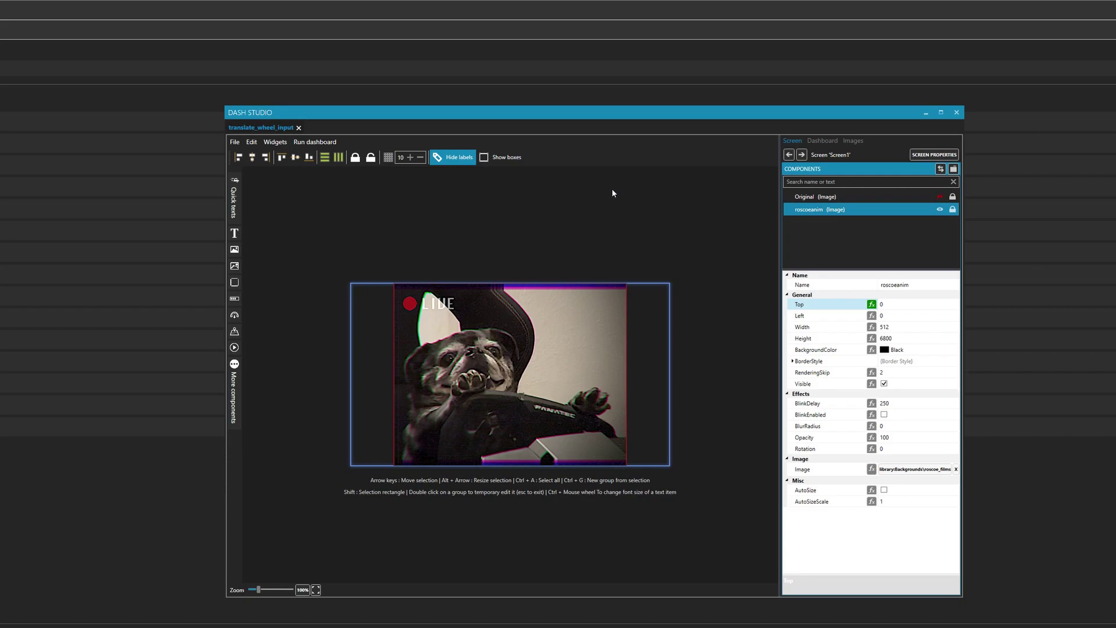
- Close the translate_wheel_input editor, open the brakewarning overlay for editing and expand its Steering group
click(955, 112)
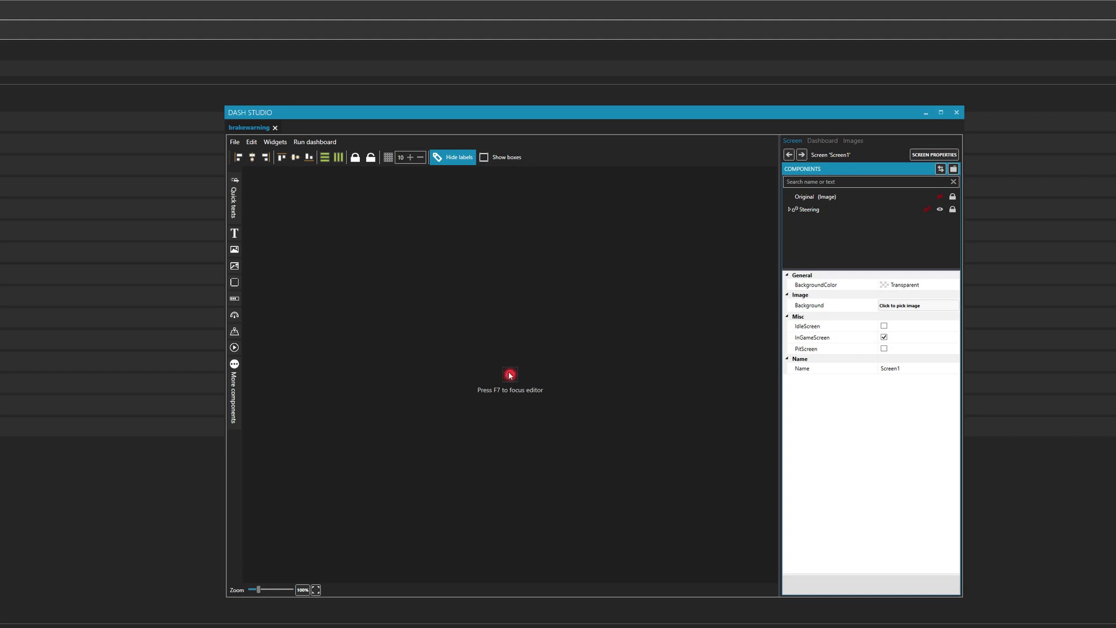
click(509, 375)
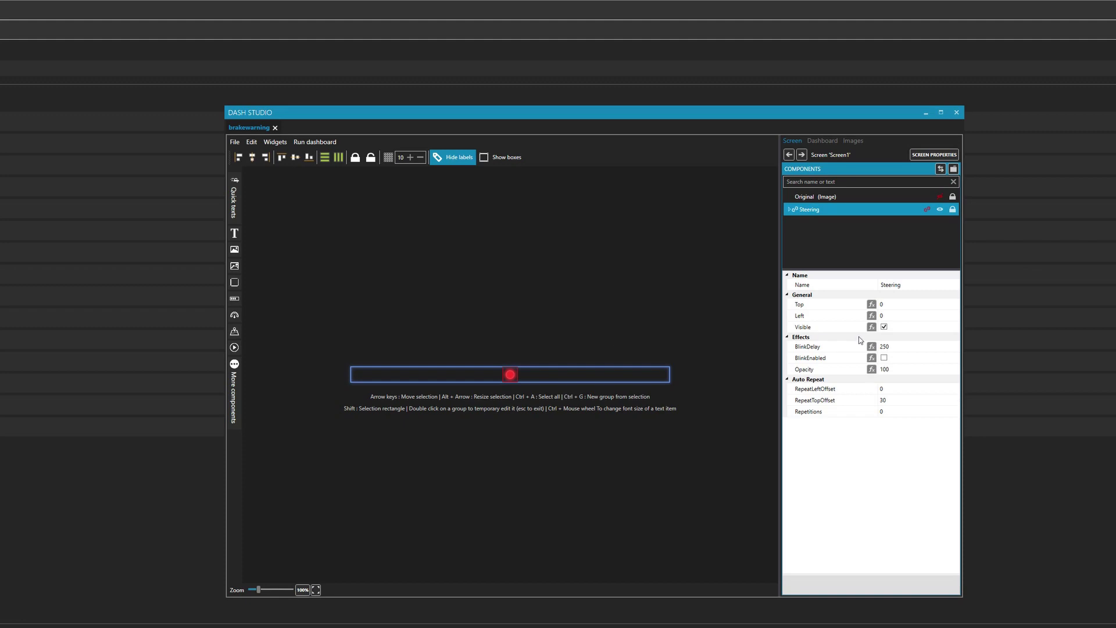
click(789, 210)
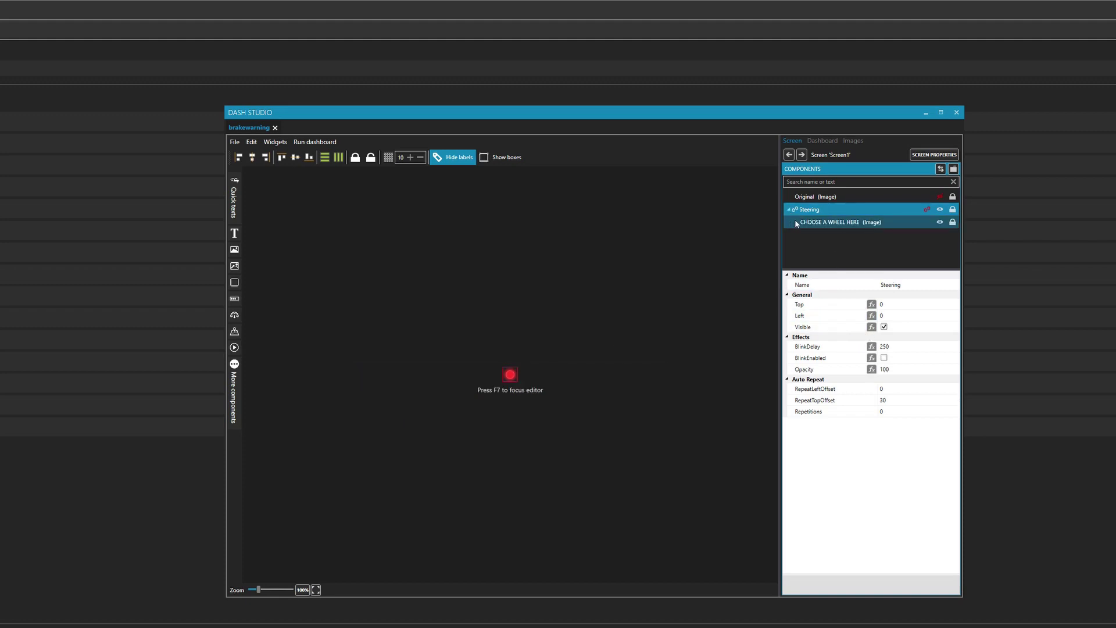
- Open the Top binding of the CHOOSE A WHEEL HERE image and examine its script and the DataCorePlugin.GameData.NewData.Brake property
click(814, 222)
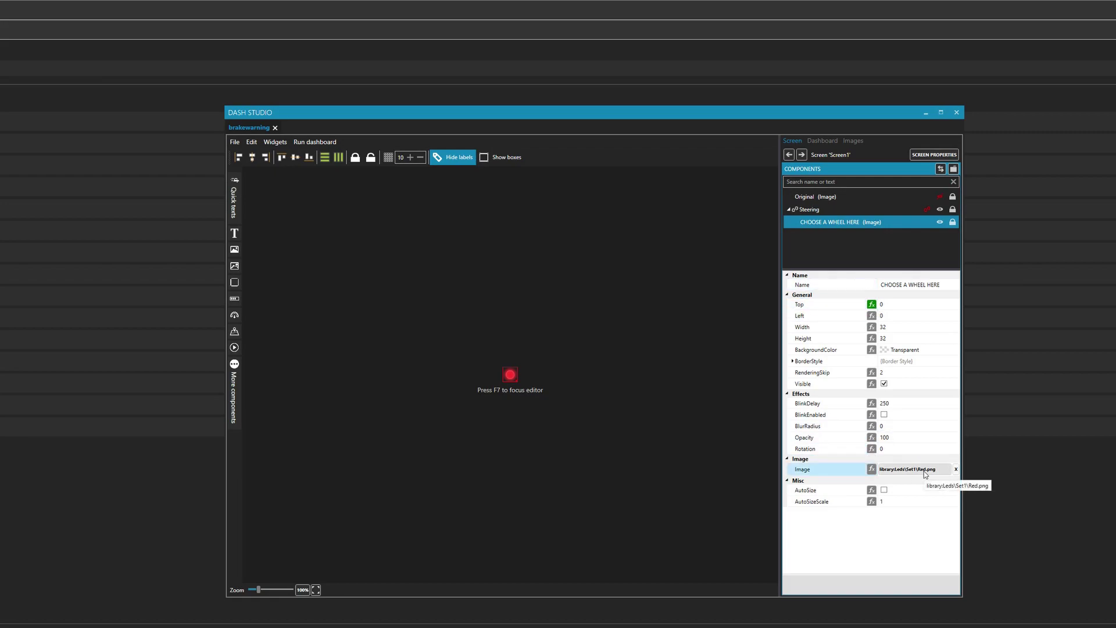
click(871, 304)
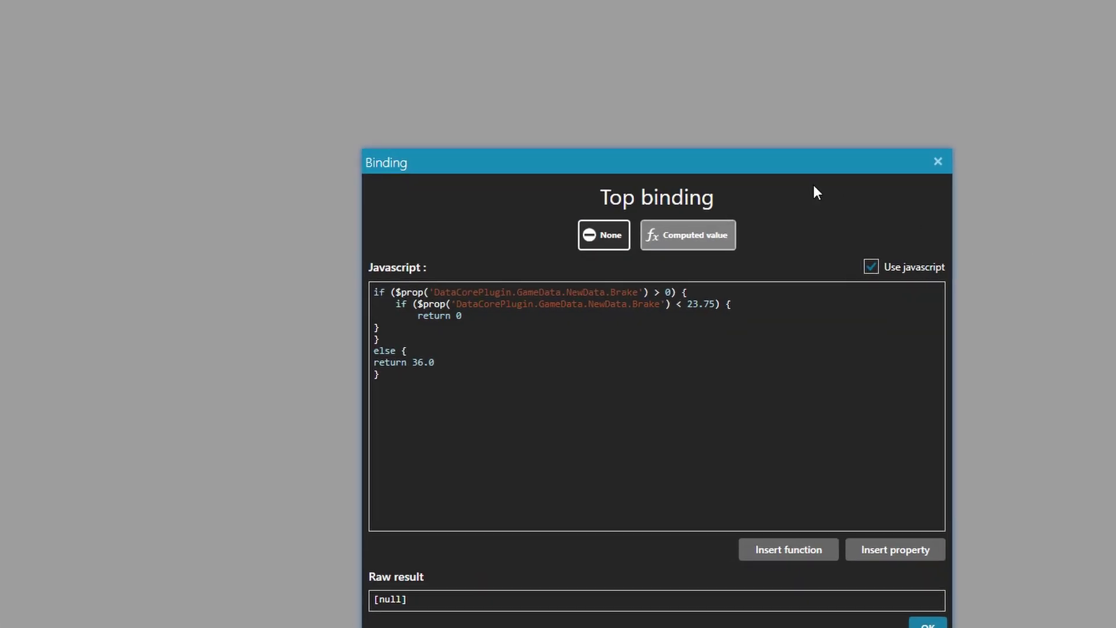
drag(584, 426, 356, 254)
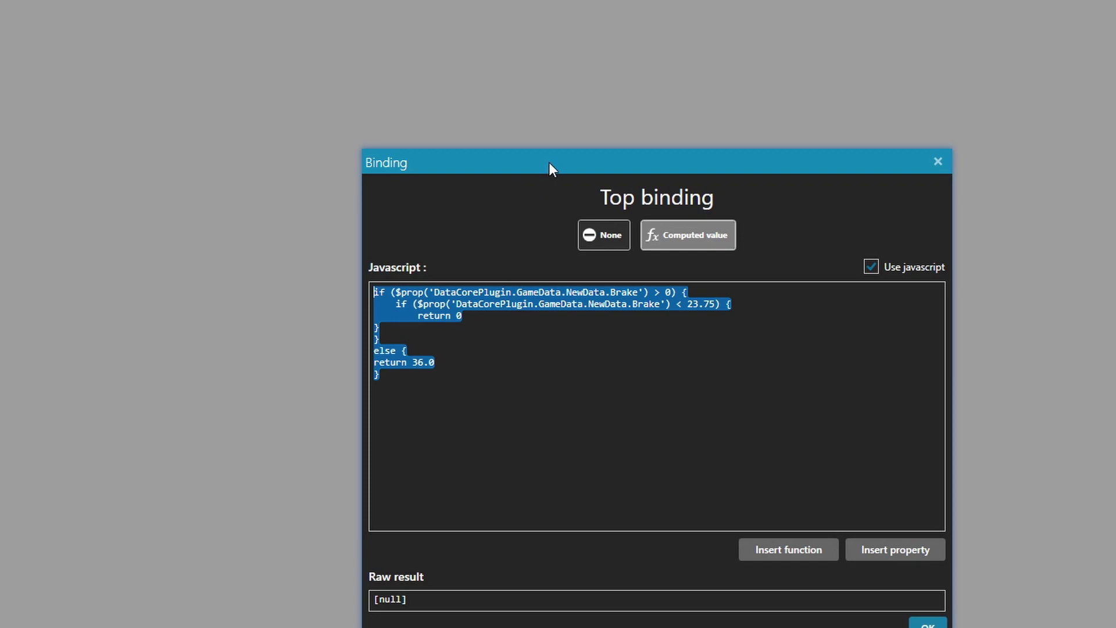
double_click(509, 292)
drag(640, 297, 433, 292)
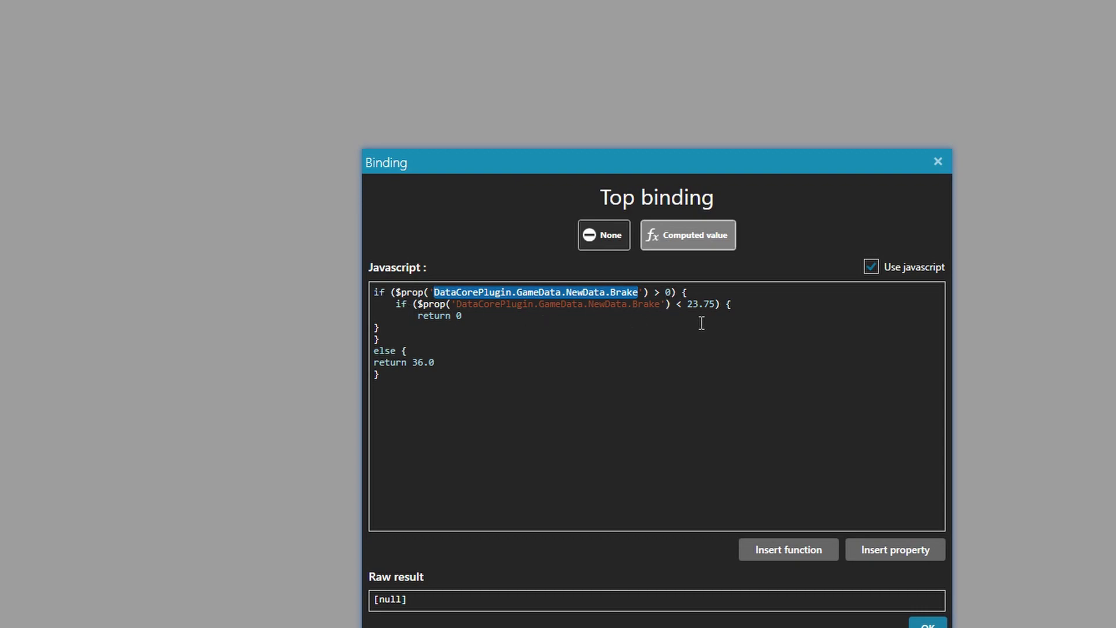
- Review the 23.75 brake threshold and the return 0 line in the script, and close the Top binding
drag(681, 304, 716, 304)
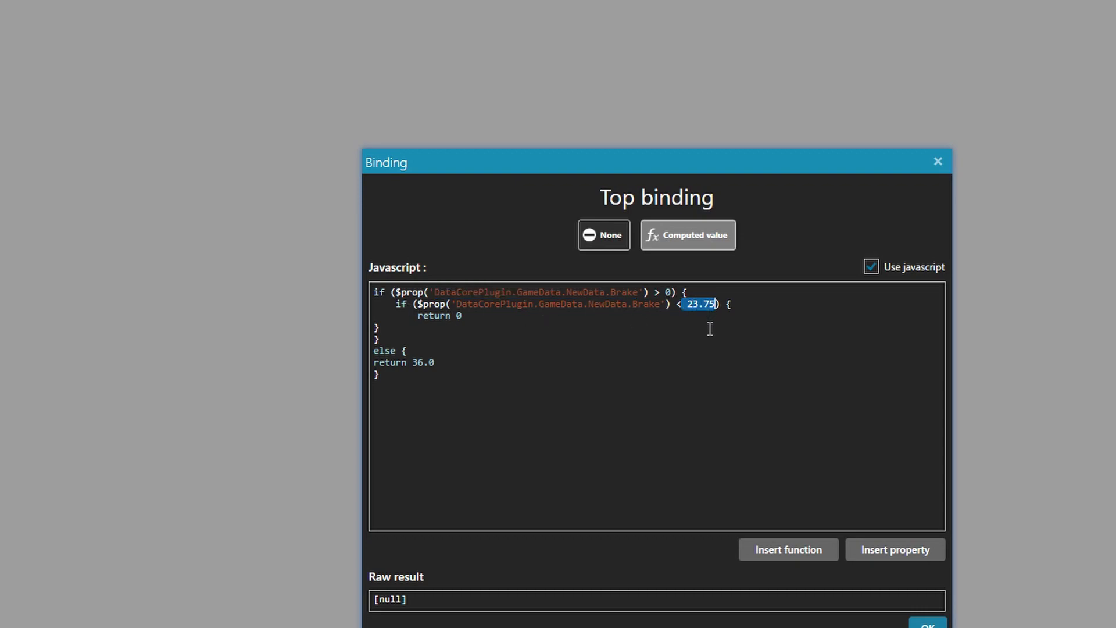
click(480, 318)
double_click(476, 318)
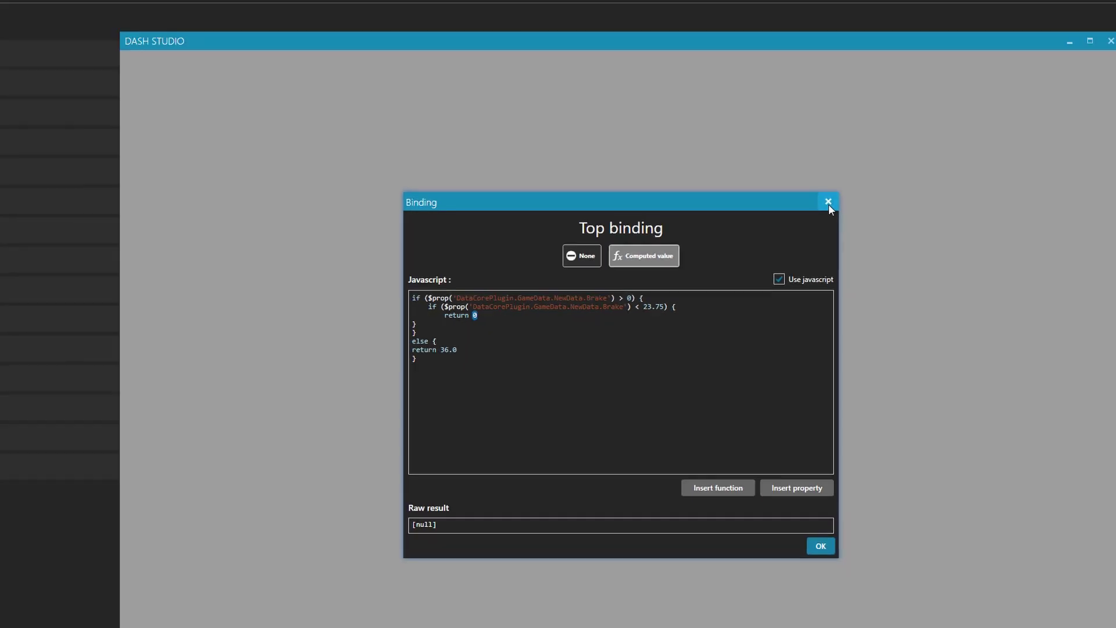
click(938, 162)
- Try moving the red light down on the canvas, and review the else branch with return 36.0 in its Top binding
drag(512, 372, 510, 400)
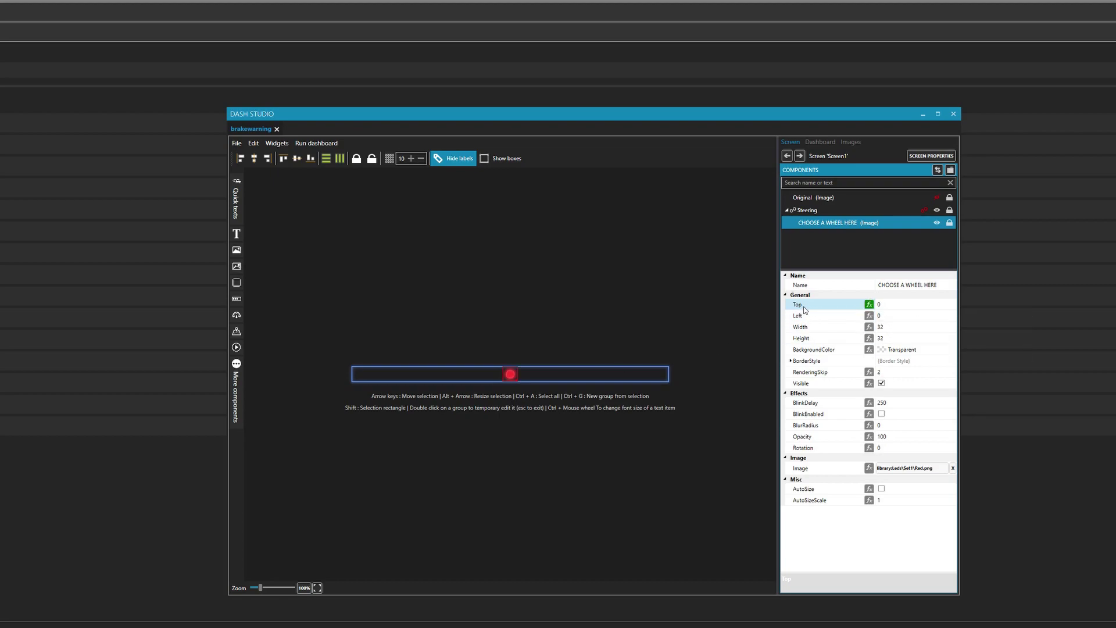
click(869, 304)
drag(445, 348, 440, 335)
click(740, 483)
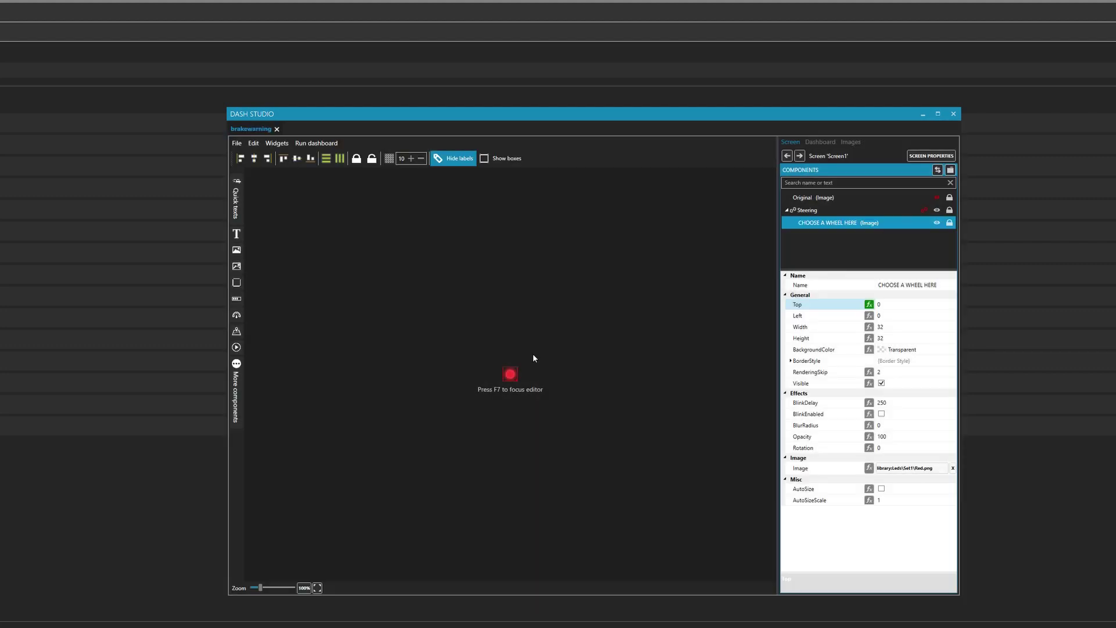
- Move the red light down out of its group frame to Top 40 and Left -2, and undo the move
click(510, 377)
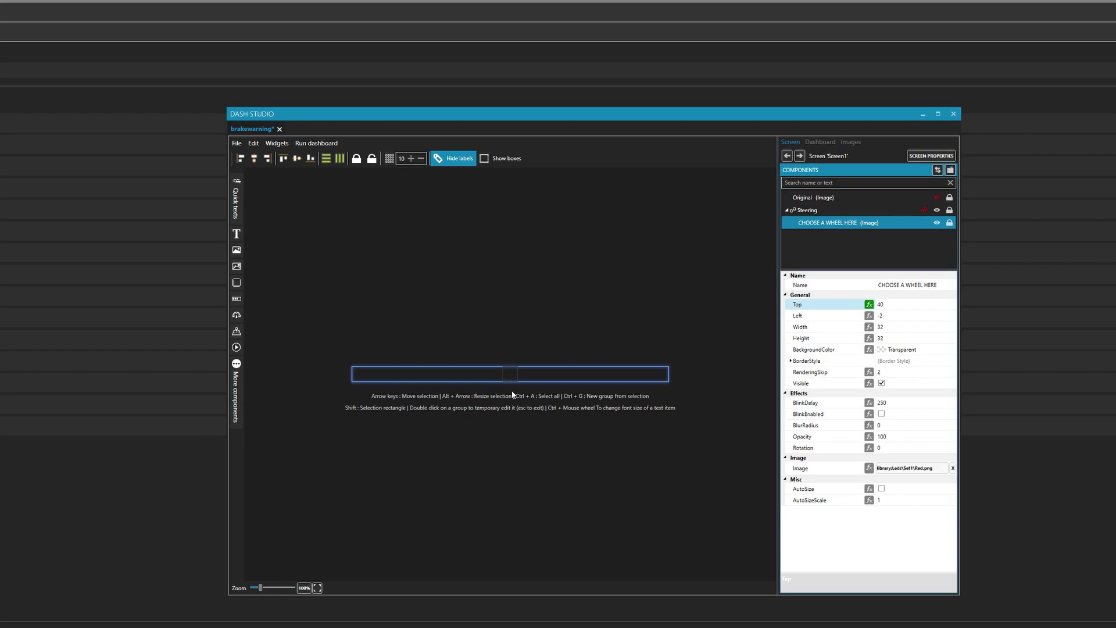
key(ctrl+z)
- Reopen the red light's Top binding, examine the nested if conditions and the whole script, and close the binding unchanged
click(868, 304)
drag(444, 321, 428, 293)
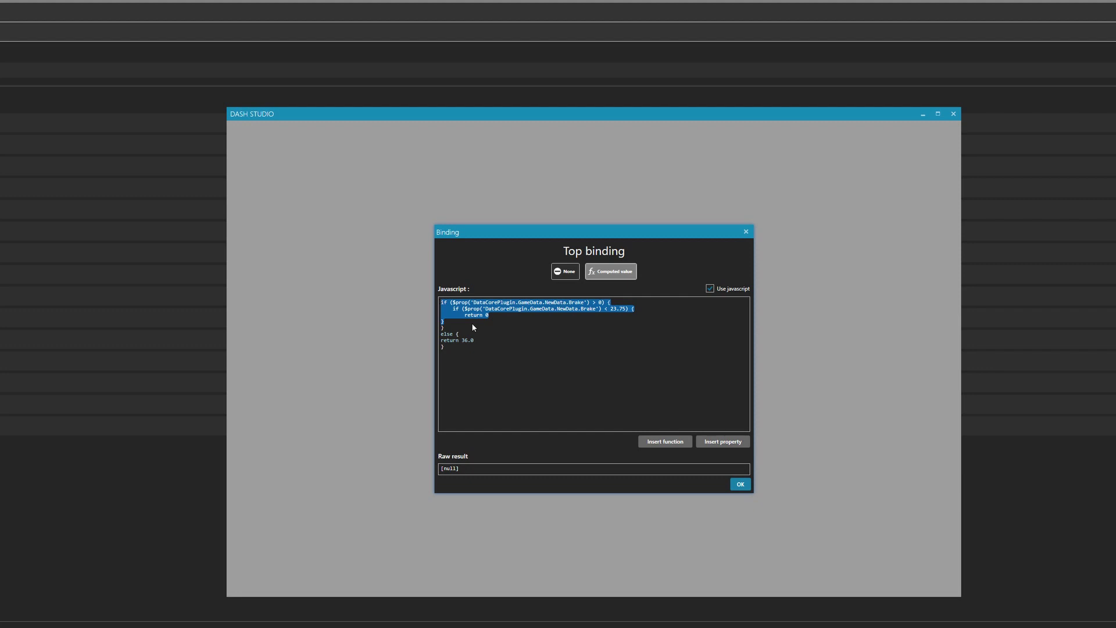
click(499, 401)
key(ctrl+a)
click(745, 232)
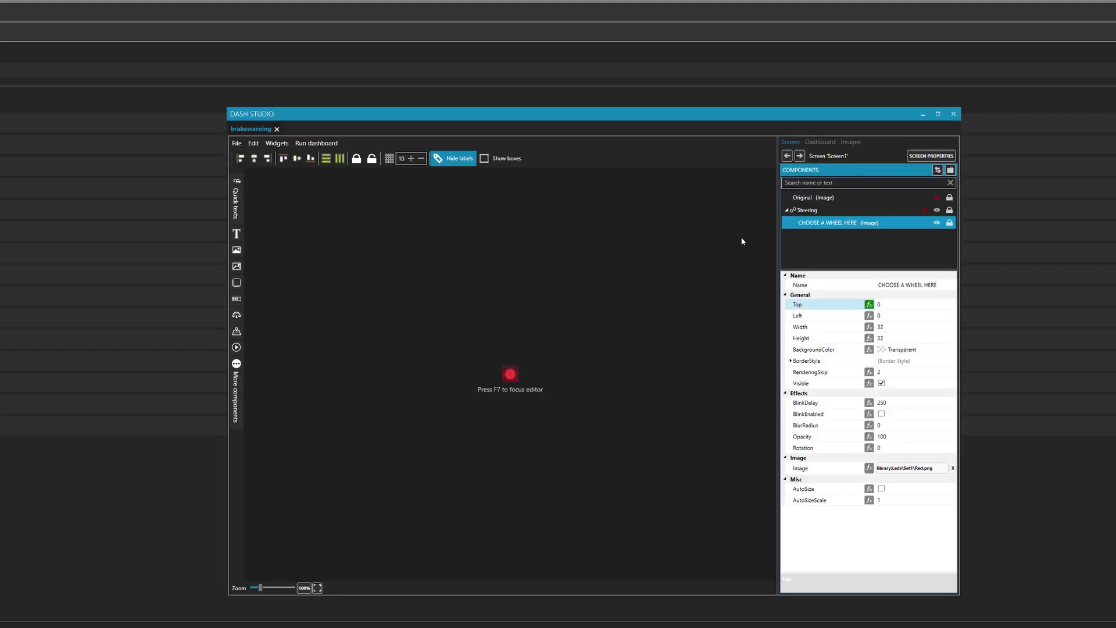